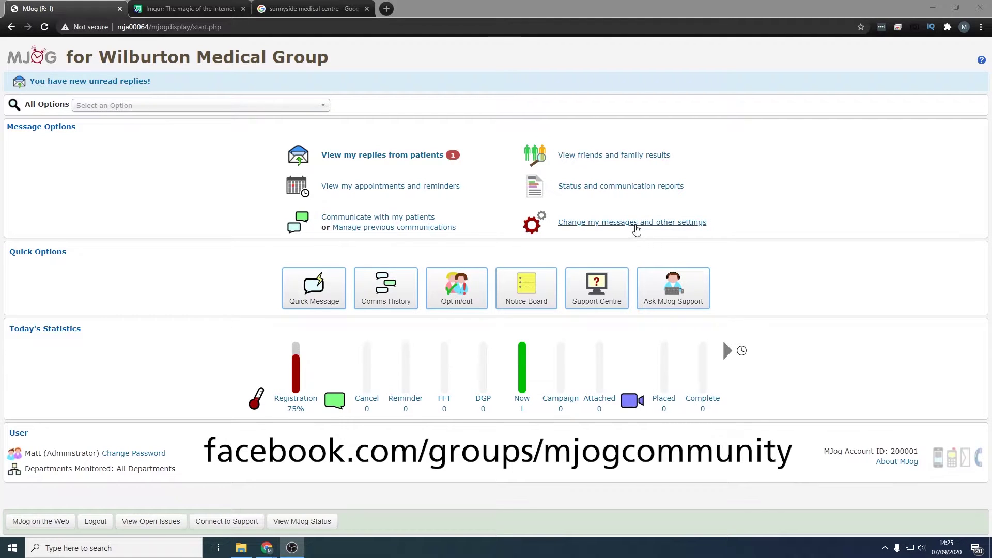
# Add a Now/Reply message template named 'Flu Vac Demo' and find it in the template list
pyautogui.click(637, 226)
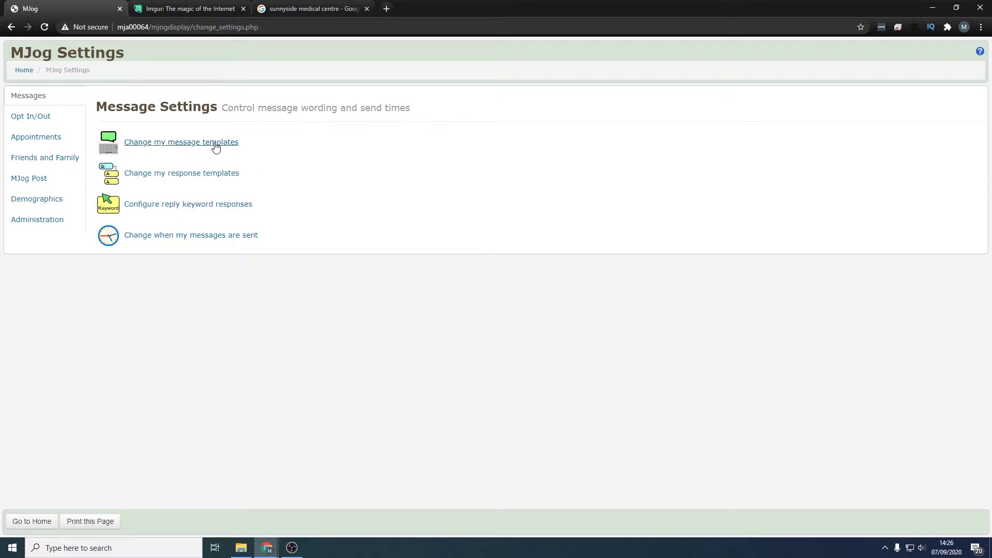
pyautogui.click(214, 144)
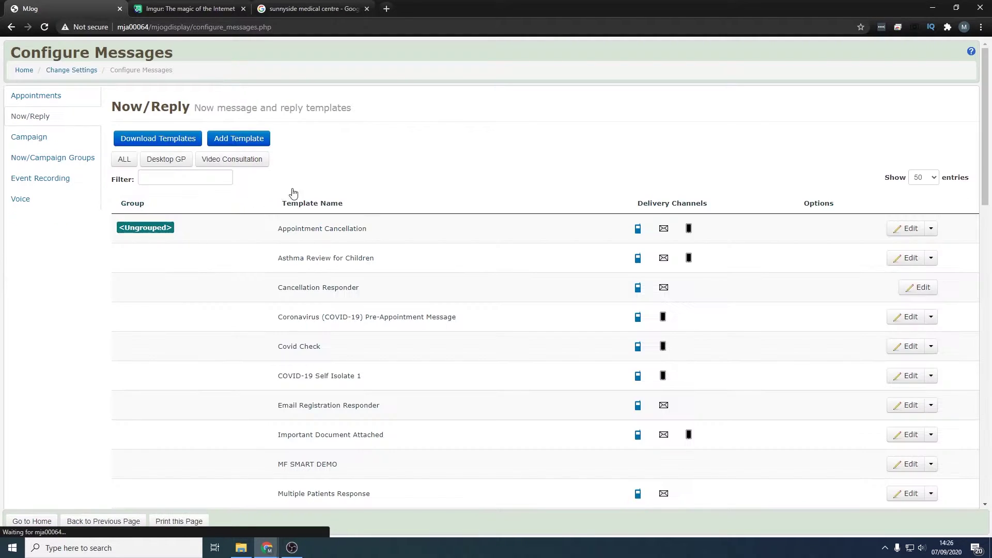
pyautogui.click(245, 145)
pyautogui.click(445, 313)
pyautogui.write('Flu Vac ')
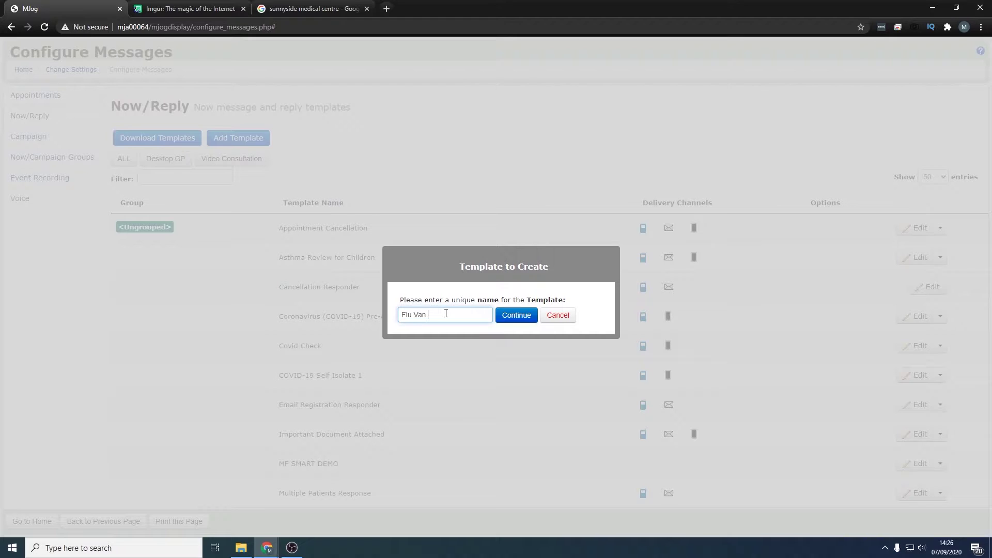
pyautogui.write('Demo 2')
pyautogui.press('BackSpace')
pyautogui.press('BackSpace')
pyautogui.click(505, 313)
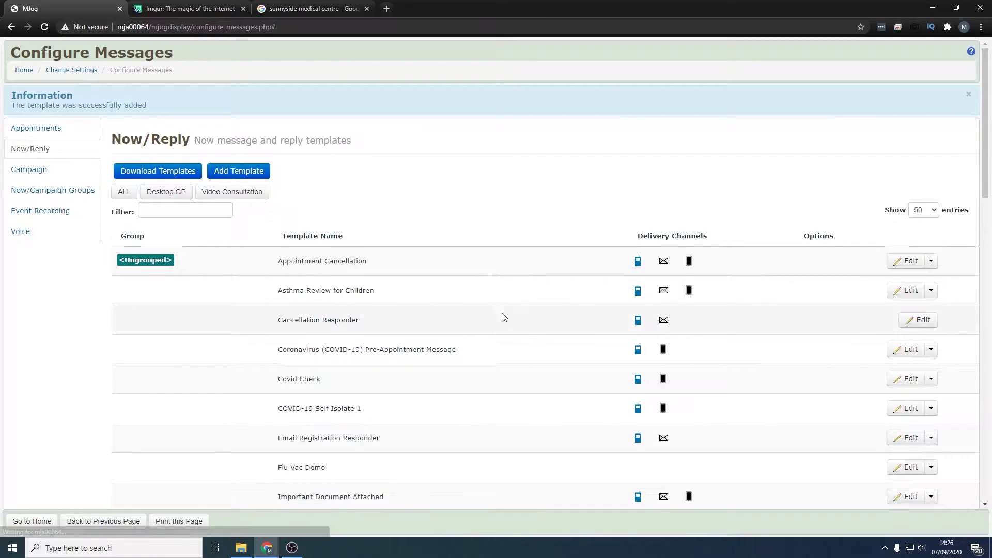
pyautogui.scroll(-2, 509, 332)
pyautogui.moveTo(258, 374); pyautogui.dragTo(333, 368)
pyautogui.click(333, 368)
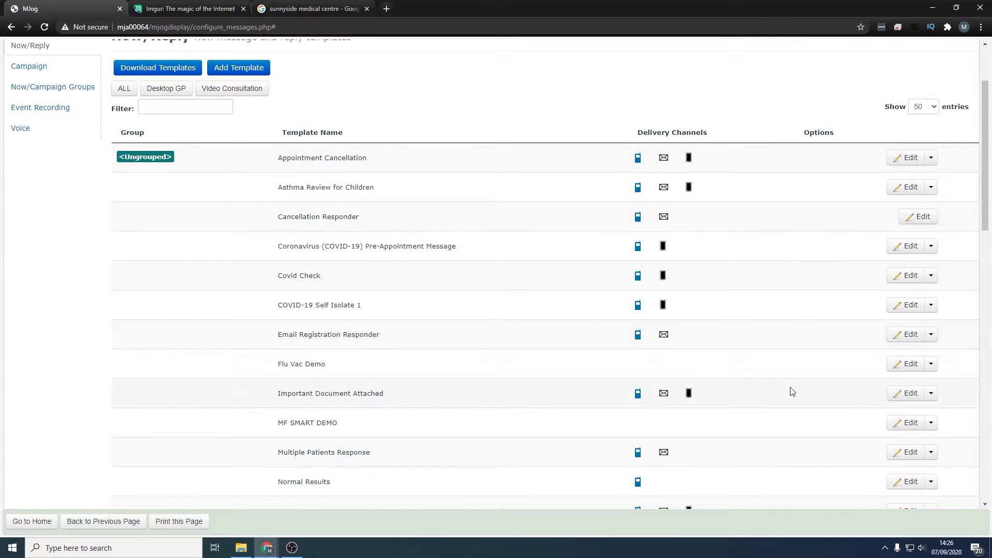
# Edit Flu Vac Demo and give its Smart message the subject 'Invitation to Flu Vaccine'
pyautogui.click(906, 366)
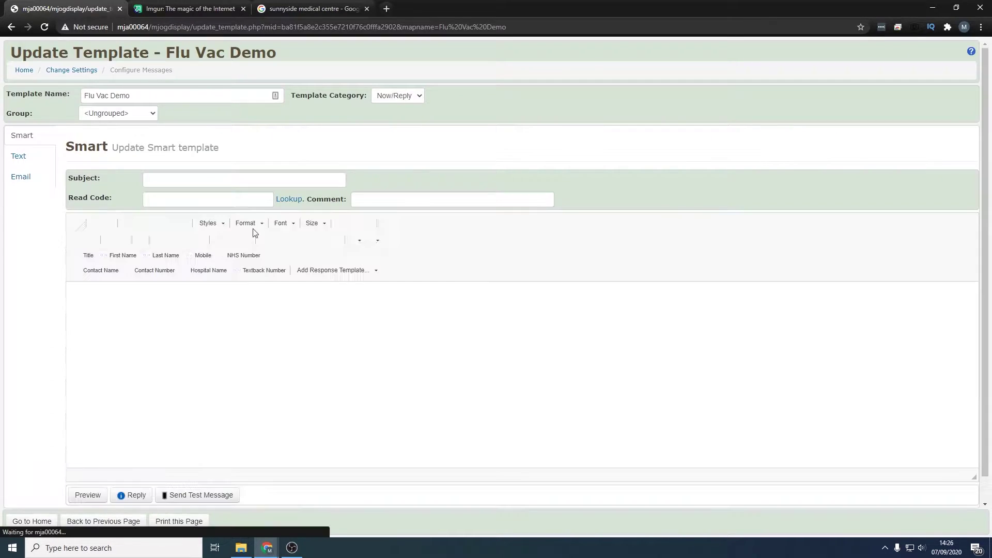
pyautogui.click(228, 181)
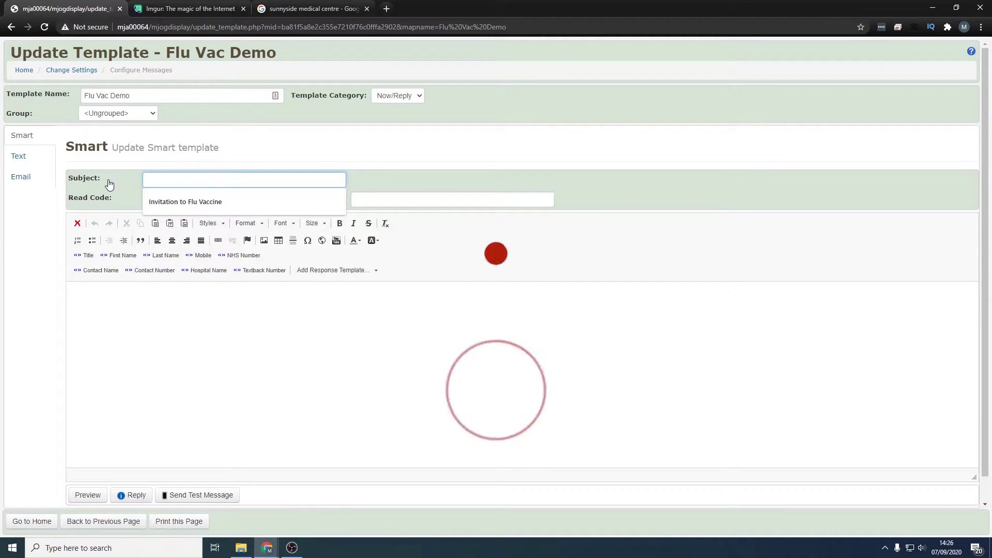
pyautogui.click(168, 201)
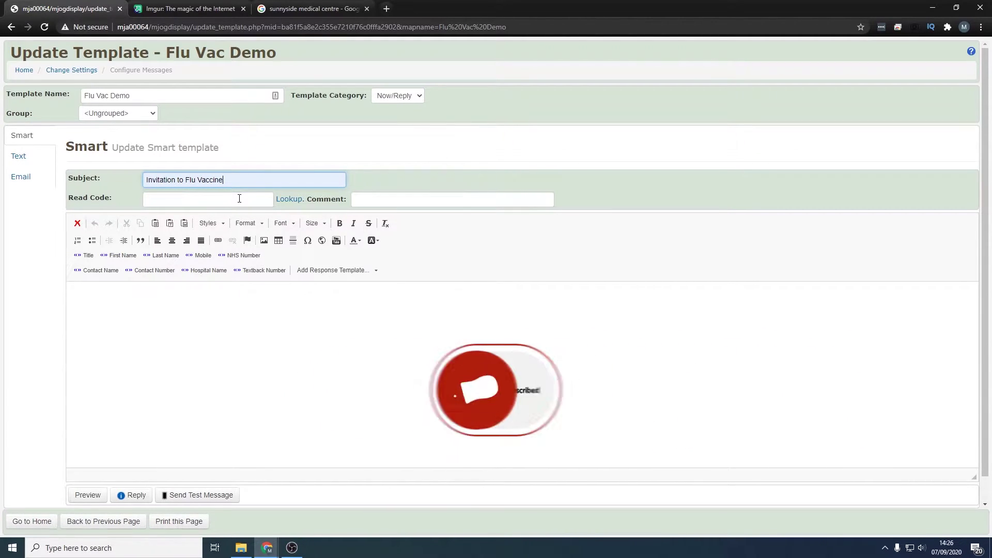
pyautogui.click(115, 310)
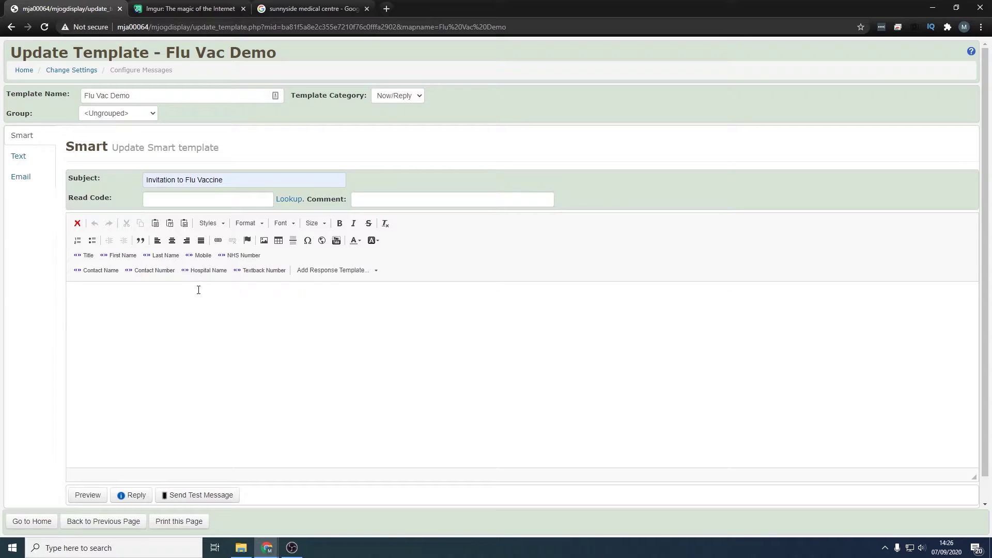
# Insert flu-elderly-man.png from the library's Flu folder into the message body
pyautogui.click(263, 246)
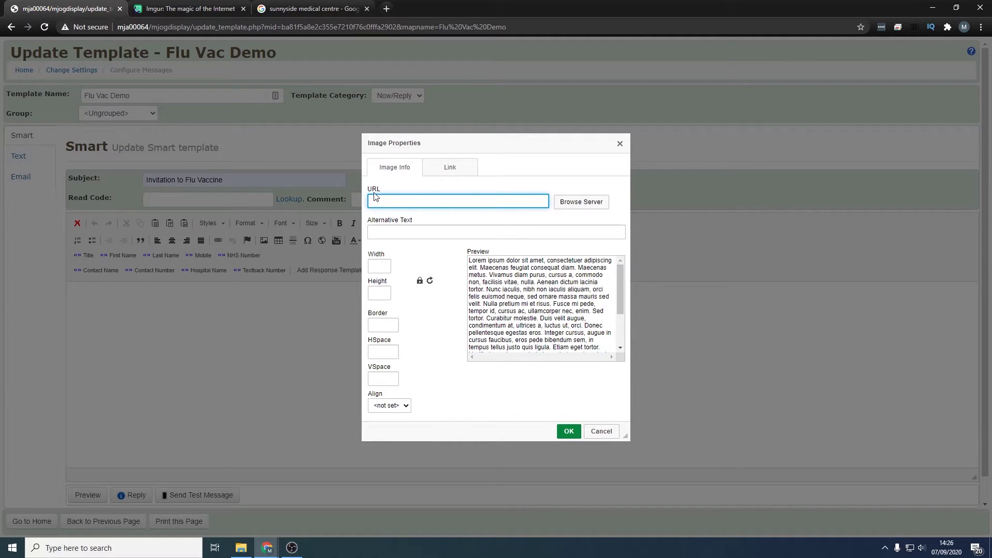
pyautogui.click(575, 206)
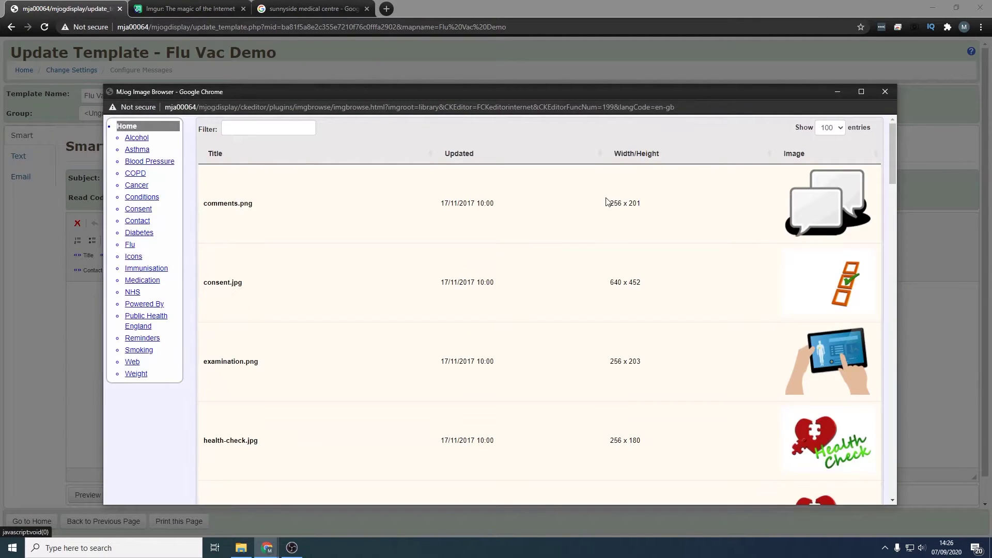
pyautogui.scroll(-4, 255, 228)
pyautogui.scroll(4, 207, 235)
pyautogui.click(134, 246)
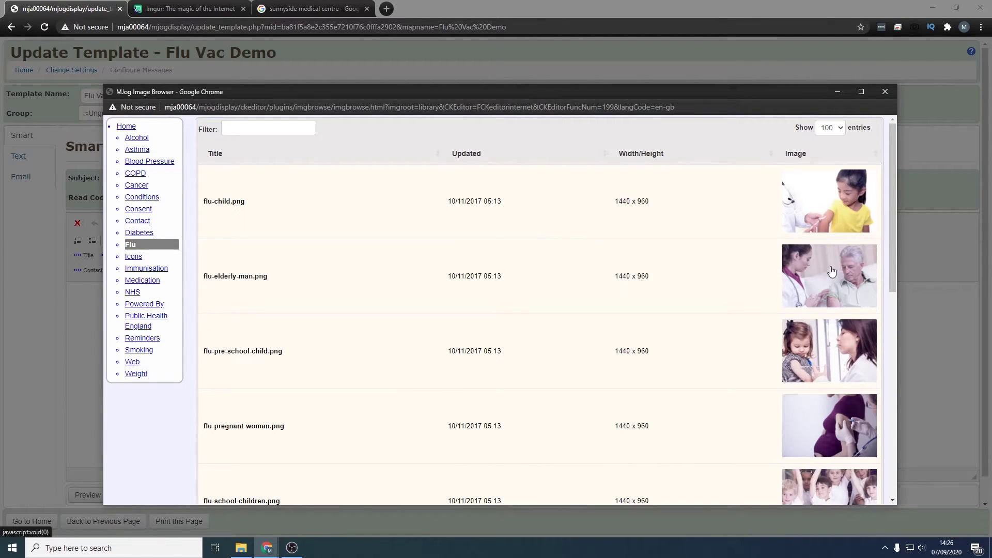
pyautogui.click(853, 280)
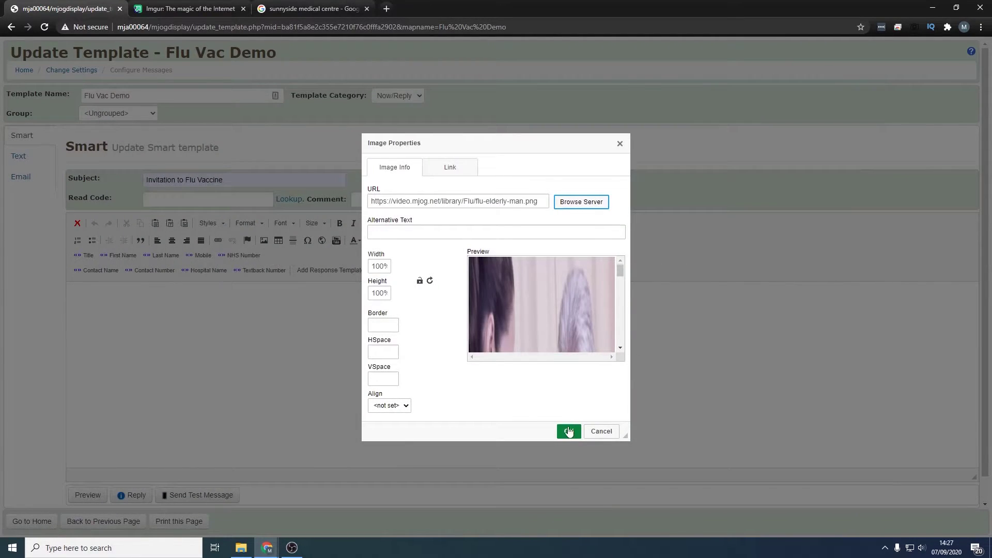
pyautogui.click(569, 429)
# Check the picture in the phone preview, then delete it from the message
pyautogui.scroll(8, 380, 421)
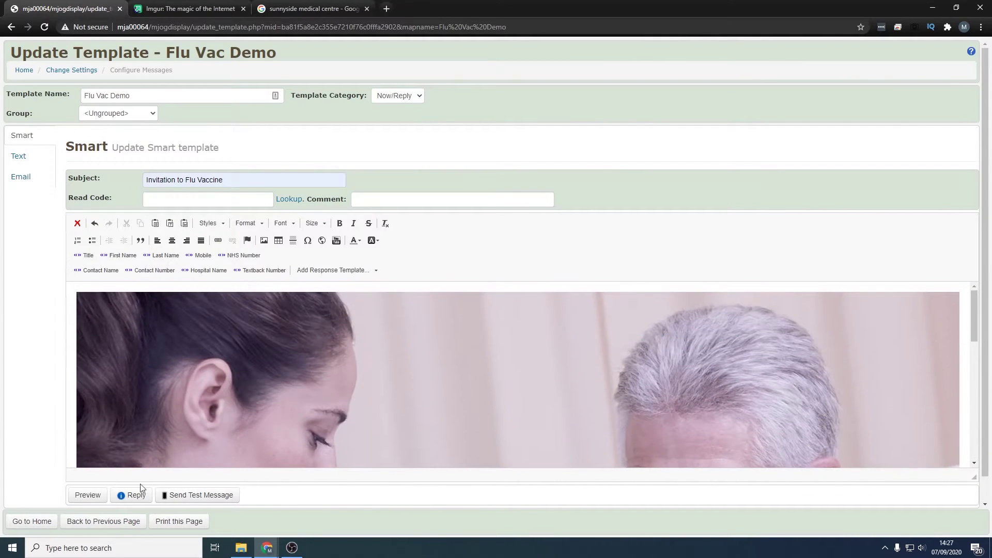
pyautogui.click(88, 496)
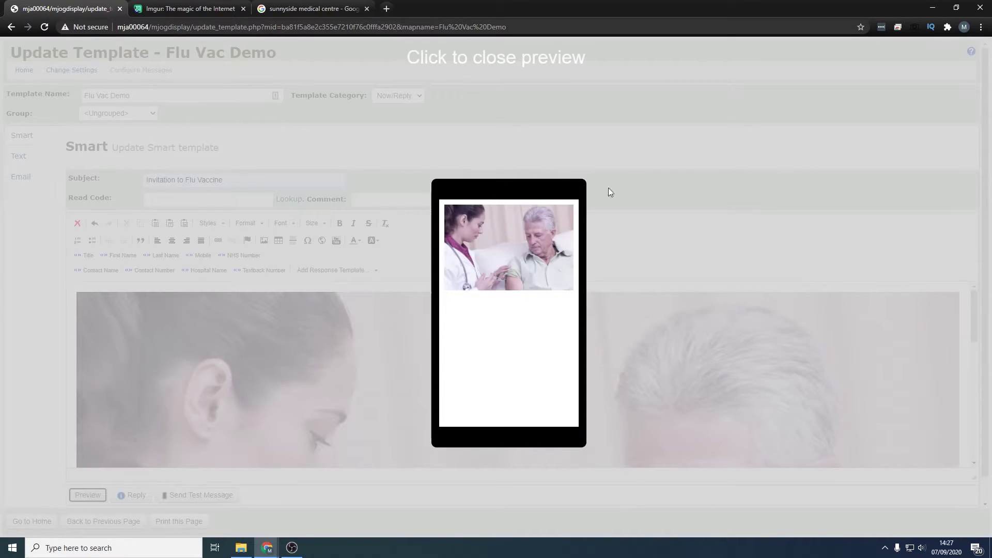
pyautogui.click(681, 164)
pyautogui.click(715, 396)
pyautogui.press('Delete')
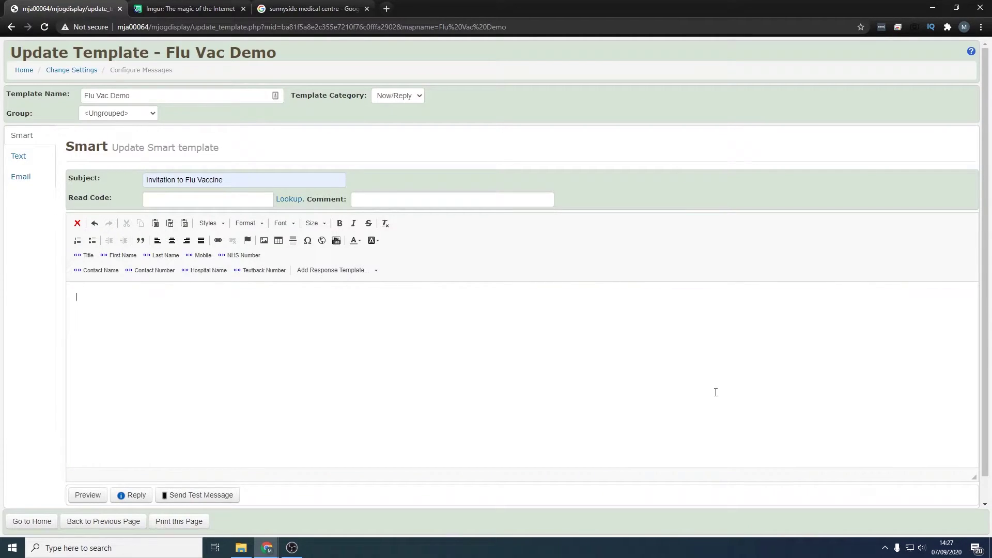
# Copy the image address of the Sunnyside Medical Centre logo from Google Images
pyautogui.click(273, 247)
pyautogui.click(315, 6)
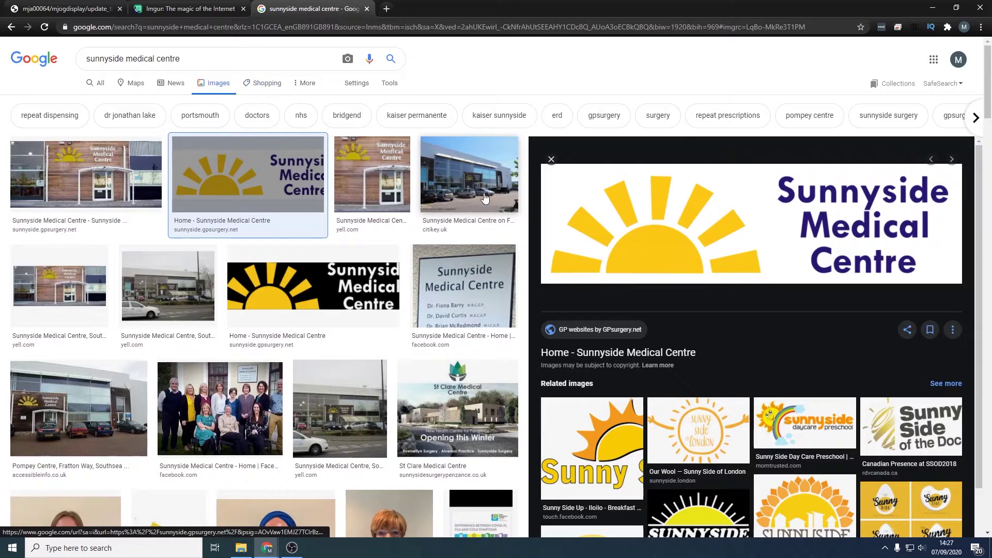
pyautogui.rightClick(654, 217)
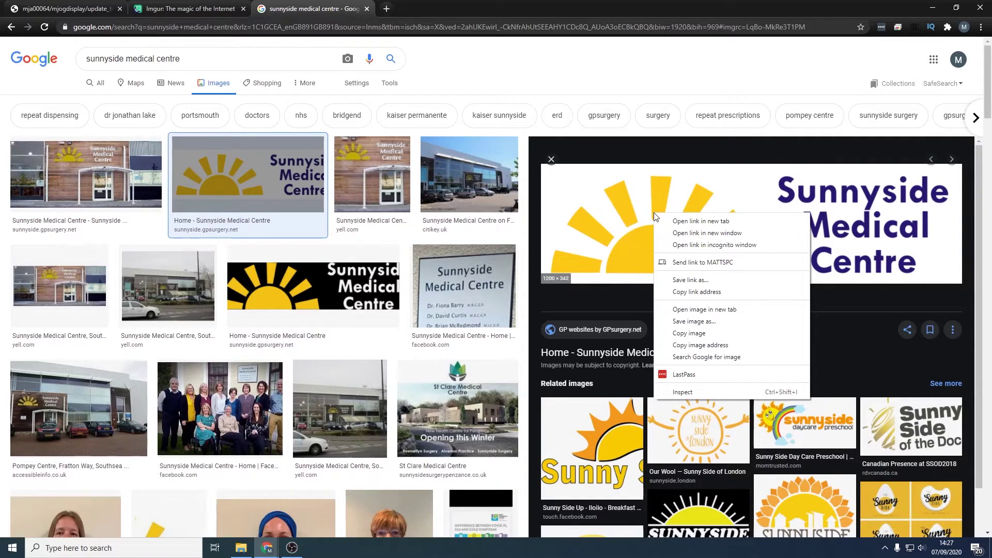
pyautogui.click(694, 345)
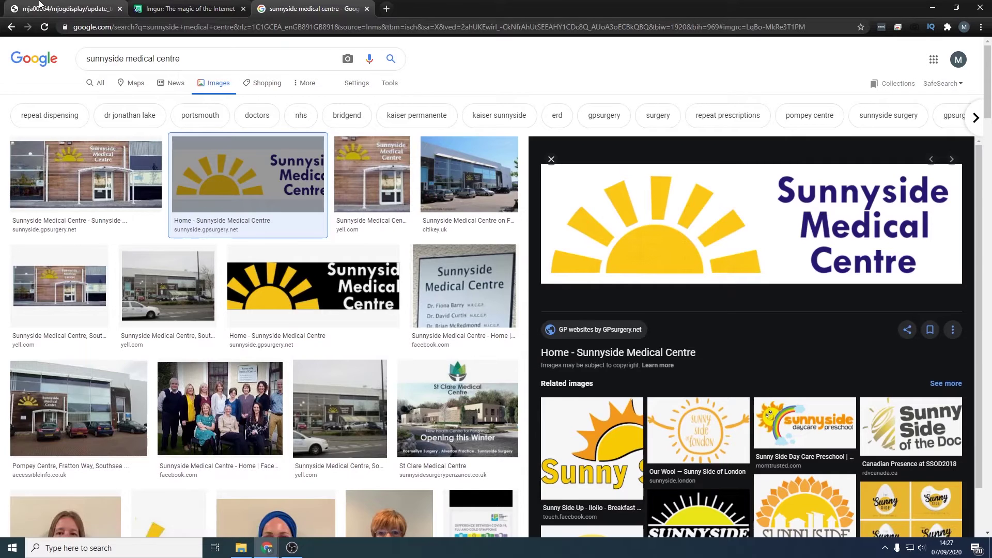
# Insert the Sunnyside logo by its pasted web address and check it in the phone preview
pyautogui.click(64, 9)
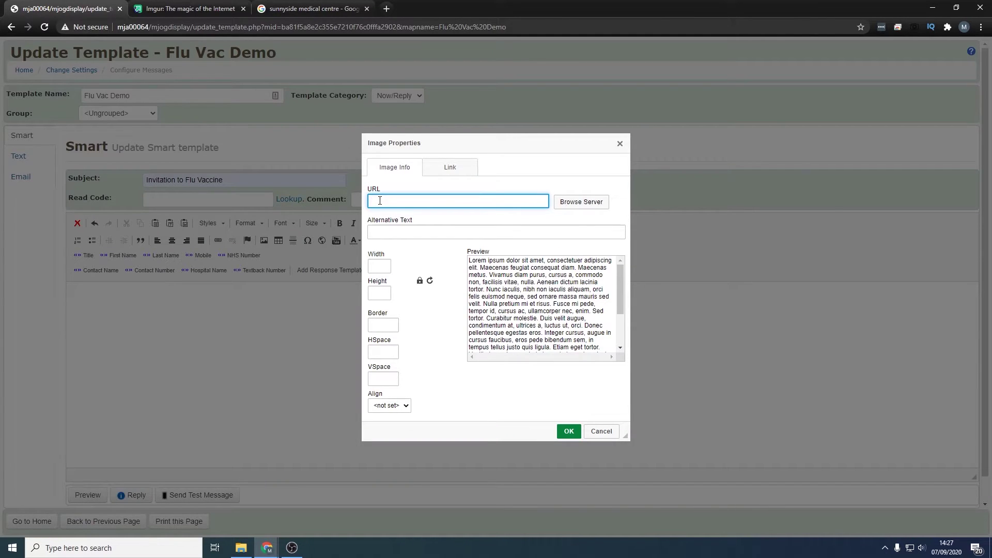
pyautogui.hotkey('ctrl', 'v')
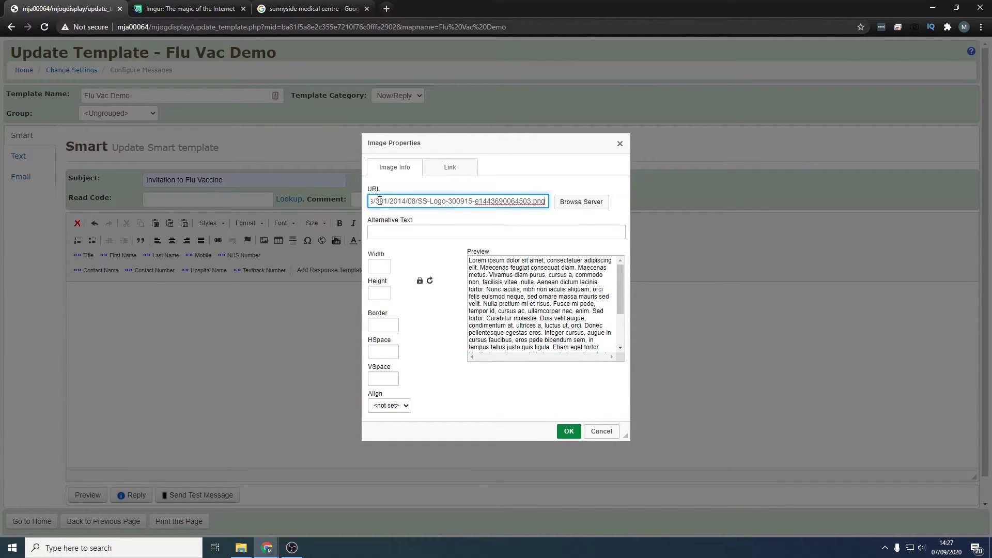
pyautogui.click(575, 431)
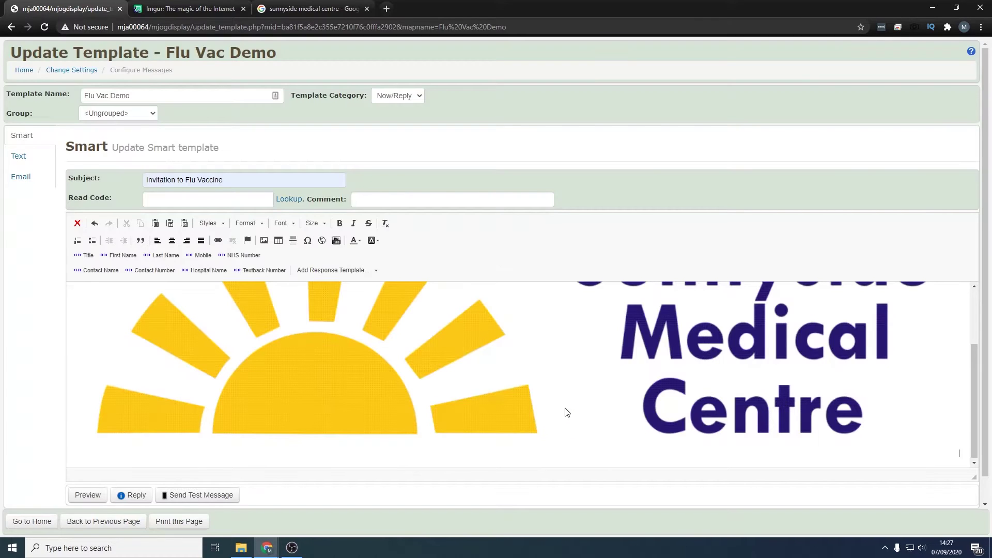
pyautogui.scroll(2, 567, 349)
pyautogui.scroll(-2, 567, 343)
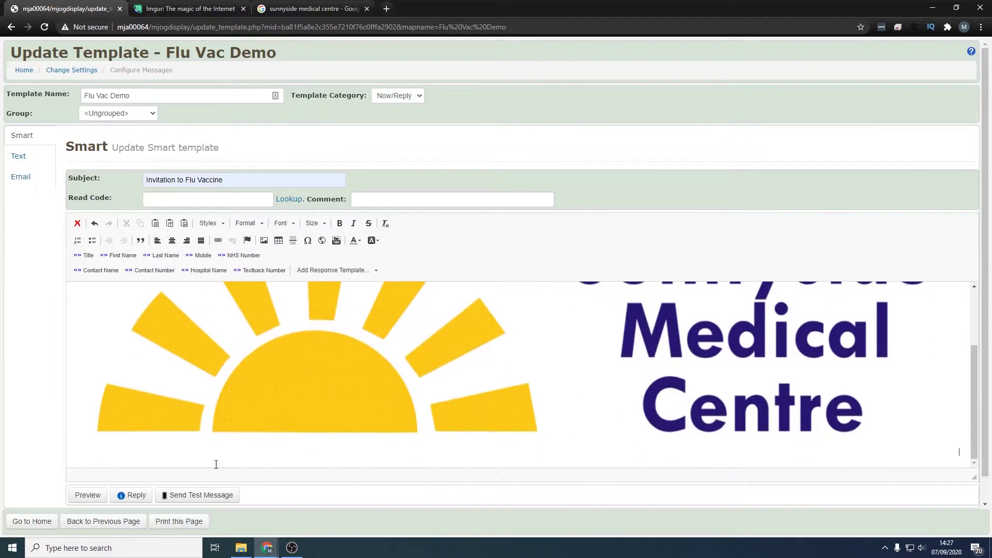
pyautogui.click(91, 499)
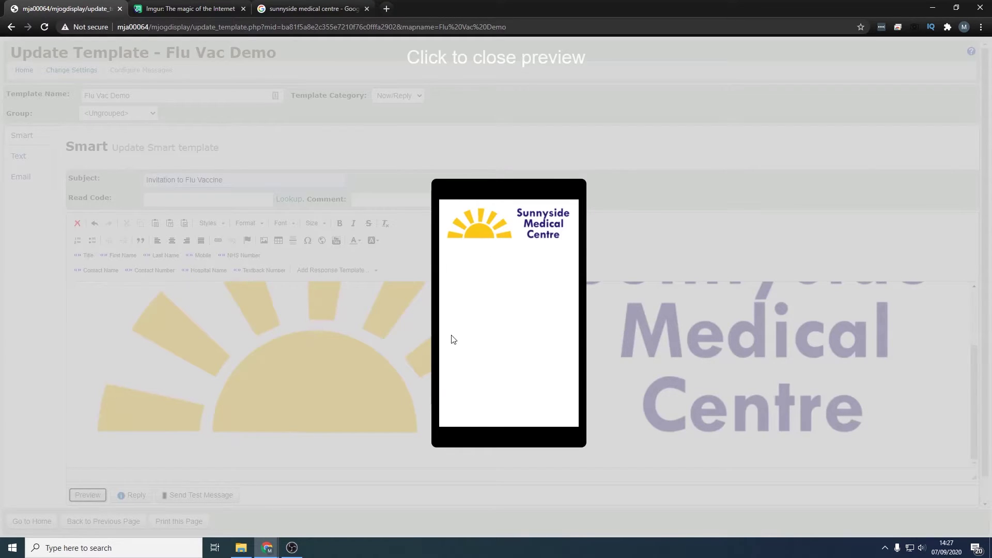
pyautogui.click(343, 337)
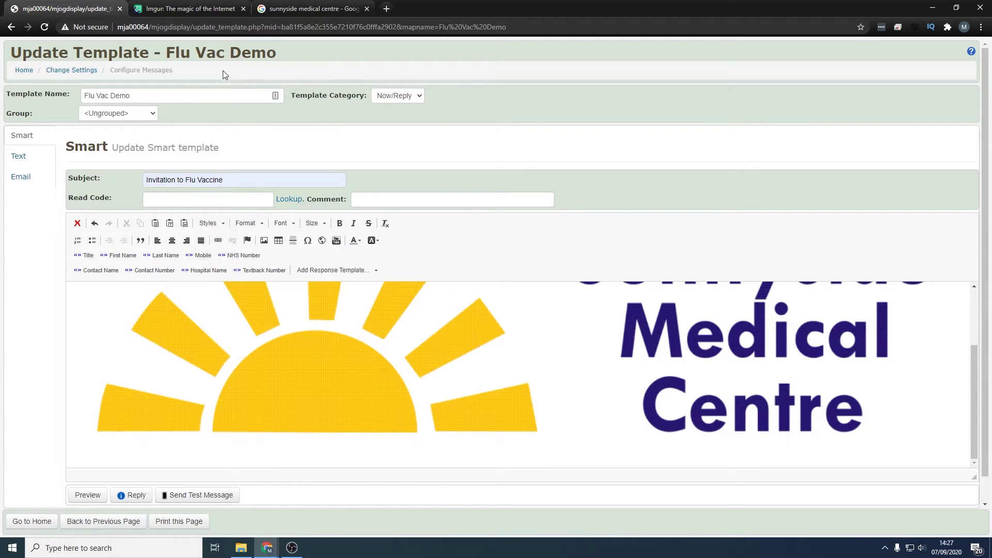
pyautogui.click(193, 9)
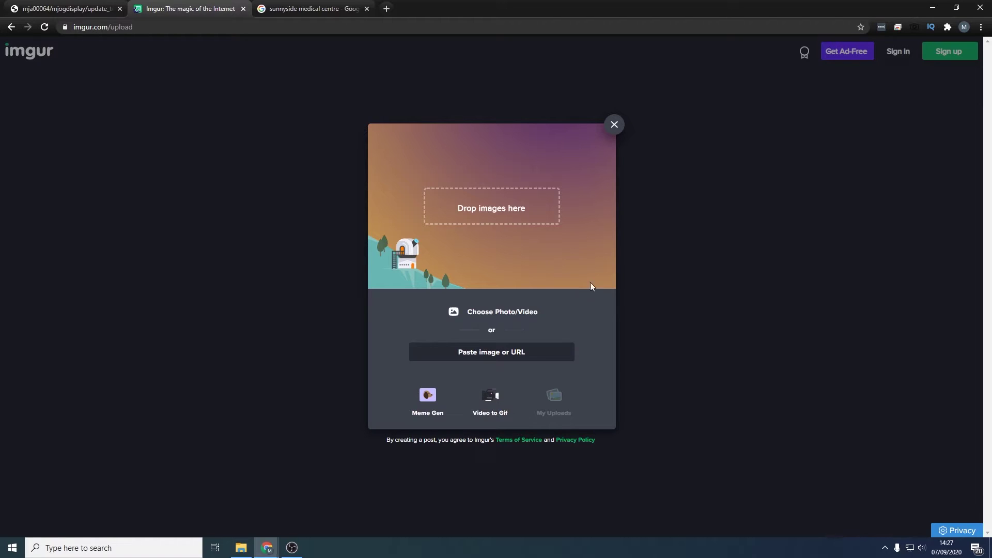
pyautogui.click(107, 8)
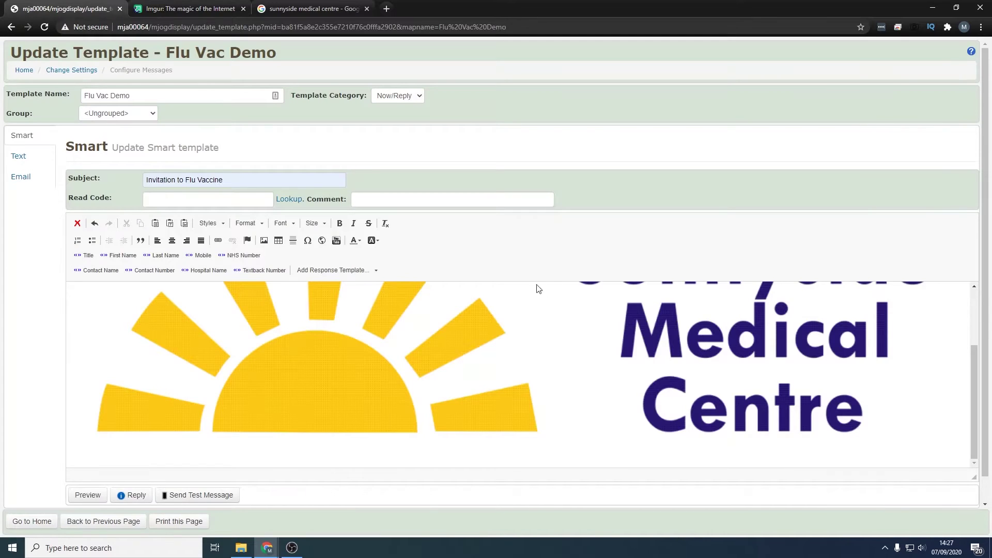
pyautogui.hotkey('ctrl', 'a')
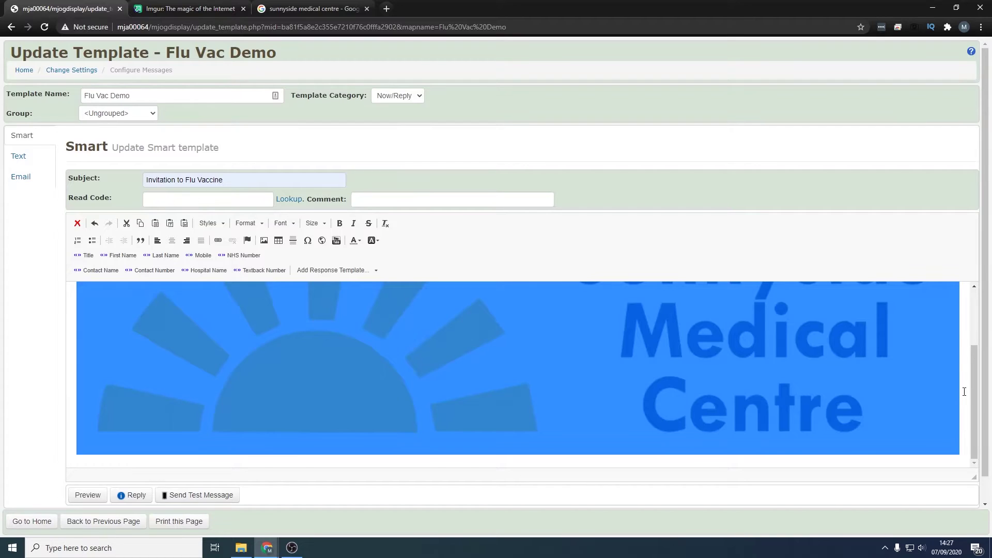
# Below the logo, start a line 'Hi «First Name» «Last Name»'
pyautogui.click(964, 392)
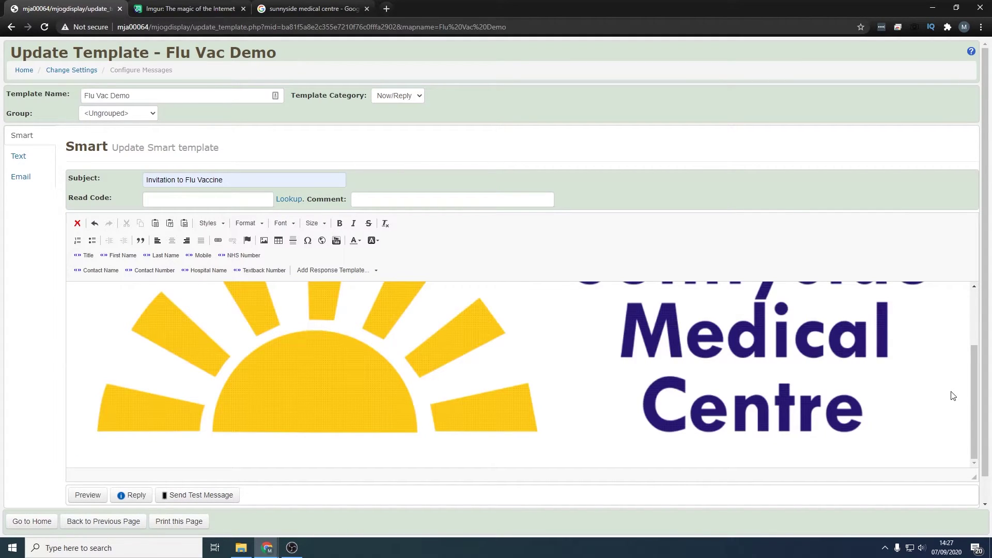
pyautogui.scroll(-1, 642, 399)
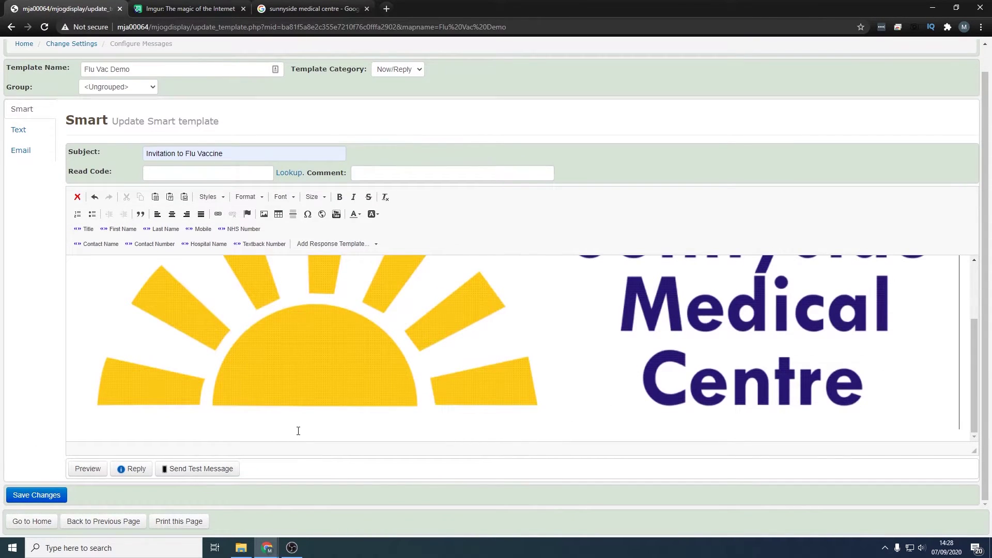
pyautogui.press('Return')
pyautogui.write('Hi')
pyautogui.scroll(-1, 151, 386)
pyautogui.click(117, 230)
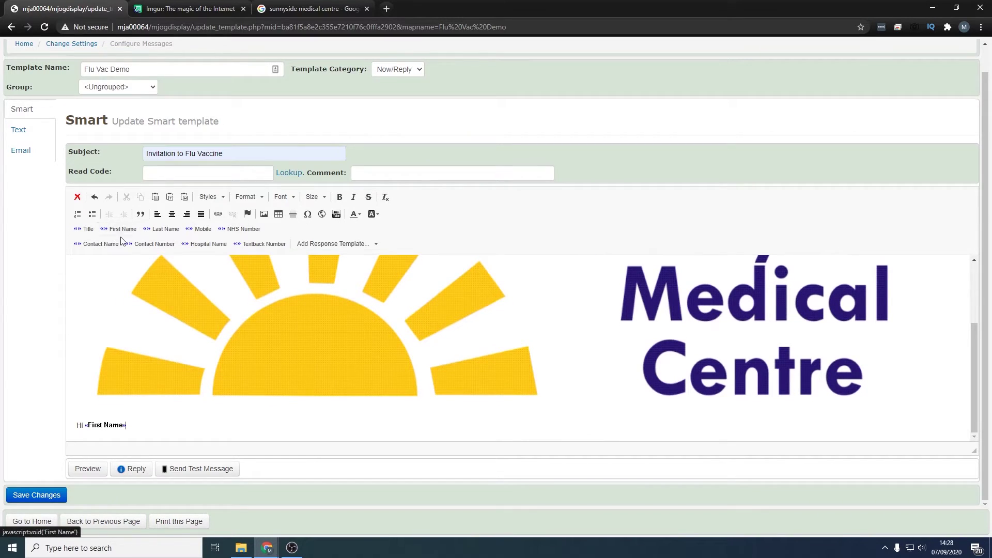
pyautogui.click(148, 231)
# Continue with 'You are eligible for a free Flu Vaccination at «Hospital Name». Please let us know if you would like this.'
pyautogui.write('. You ar')
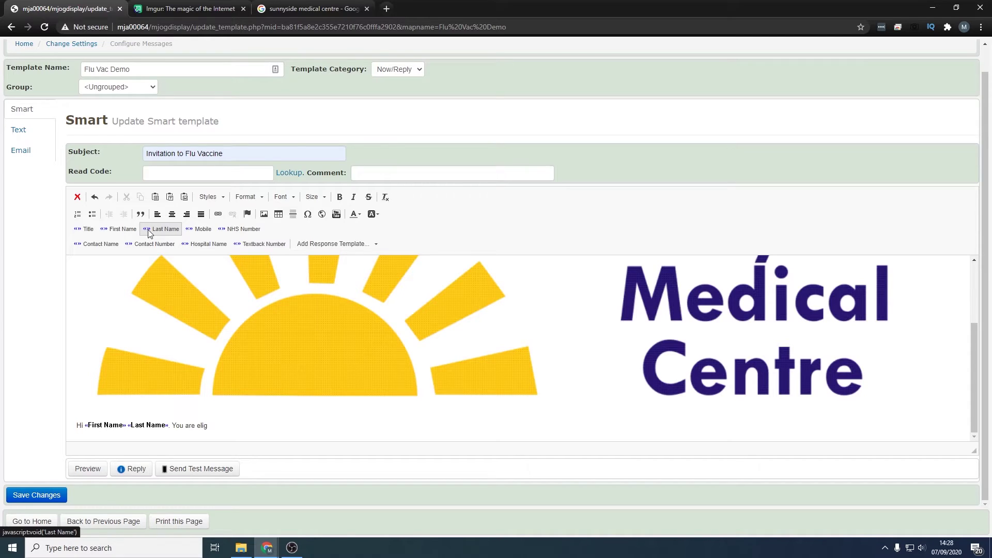
pyautogui.write('e eligible for a free Flu Vaccination at')
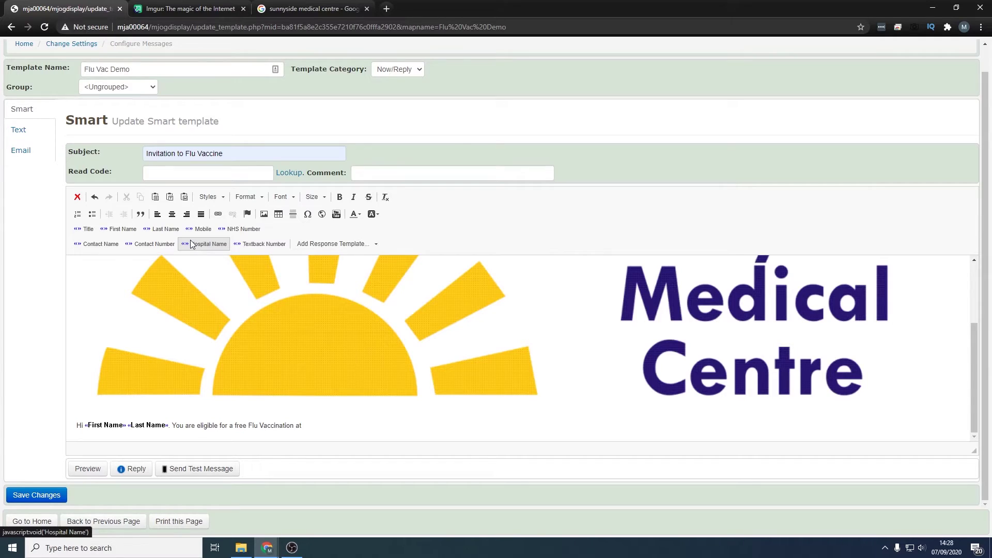
pyautogui.click(200, 247)
pyautogui.write('. Please let us know if you would like this.')
pyautogui.press('Return')
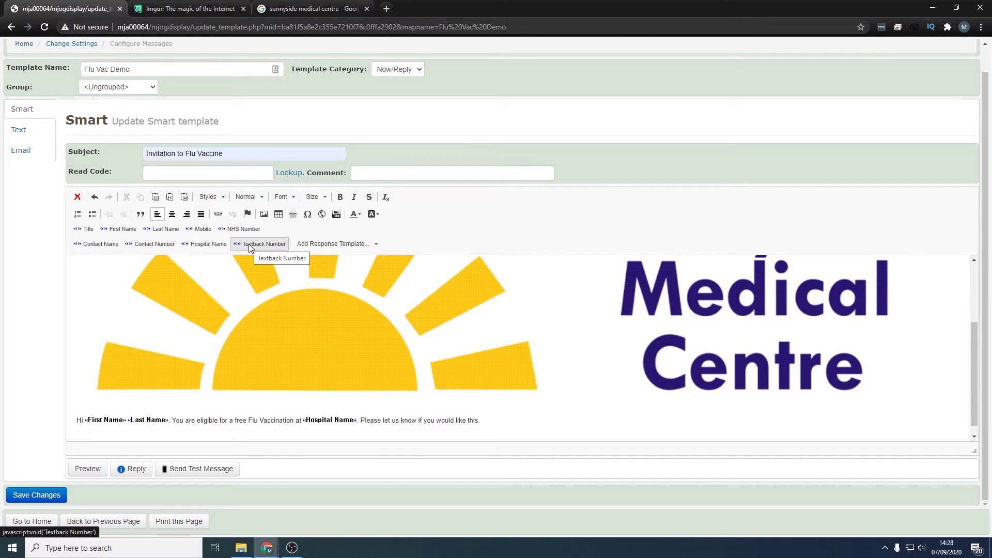
# Add the Vaccination response template from the Add Response Template list
pyautogui.click(322, 247)
pyautogui.scroll(-3, 331, 281)
pyautogui.scroll(-15, 330, 284)
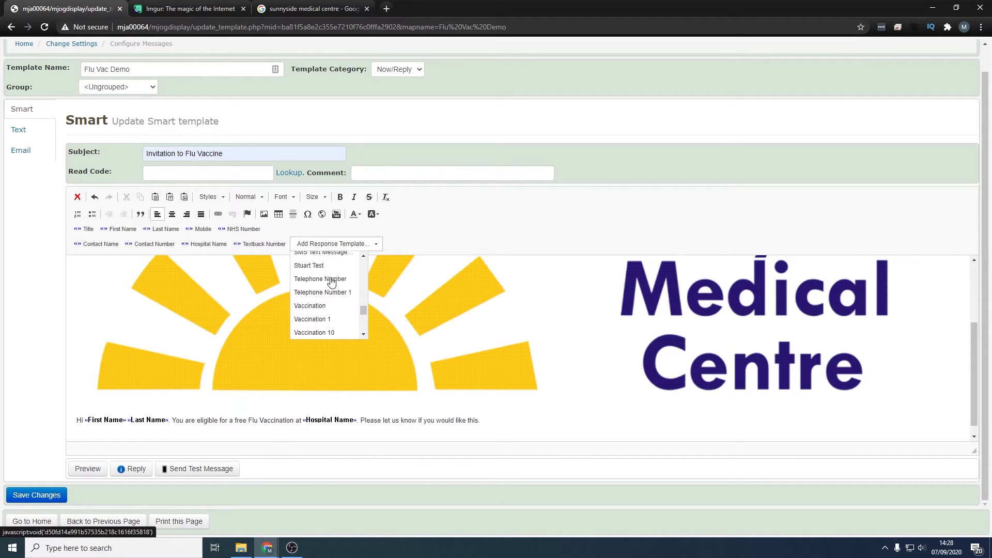
pyautogui.scroll(2, 331, 283)
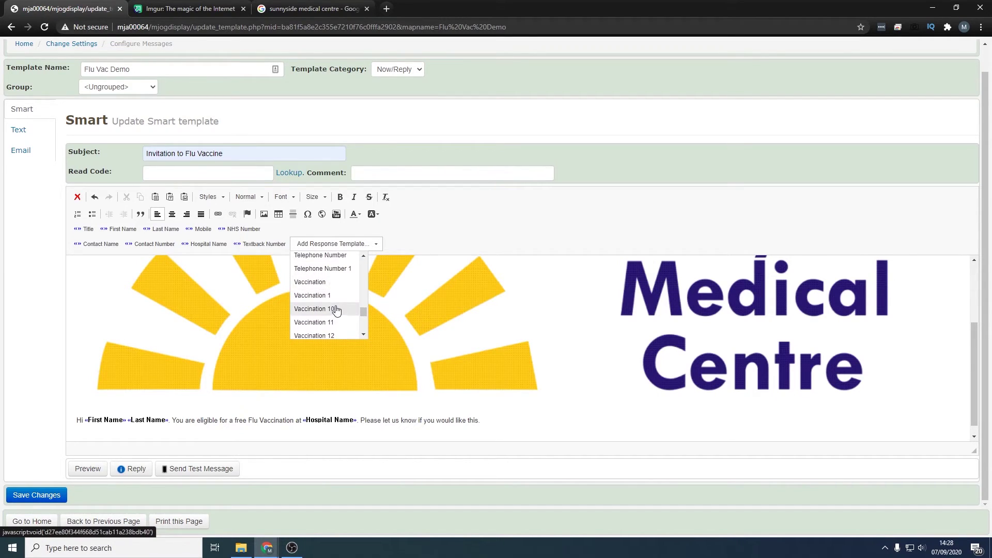
pyautogui.click(317, 283)
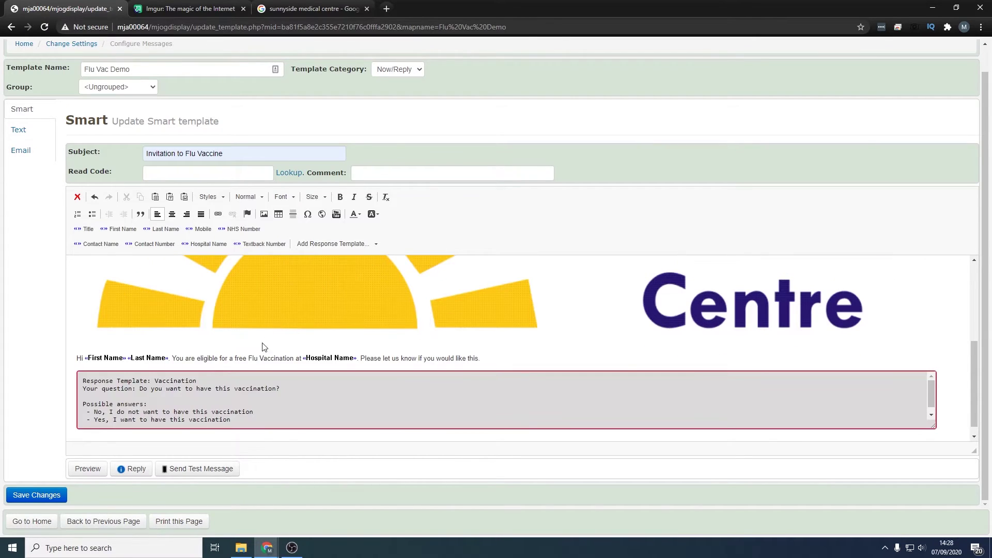
pyautogui.click(93, 471)
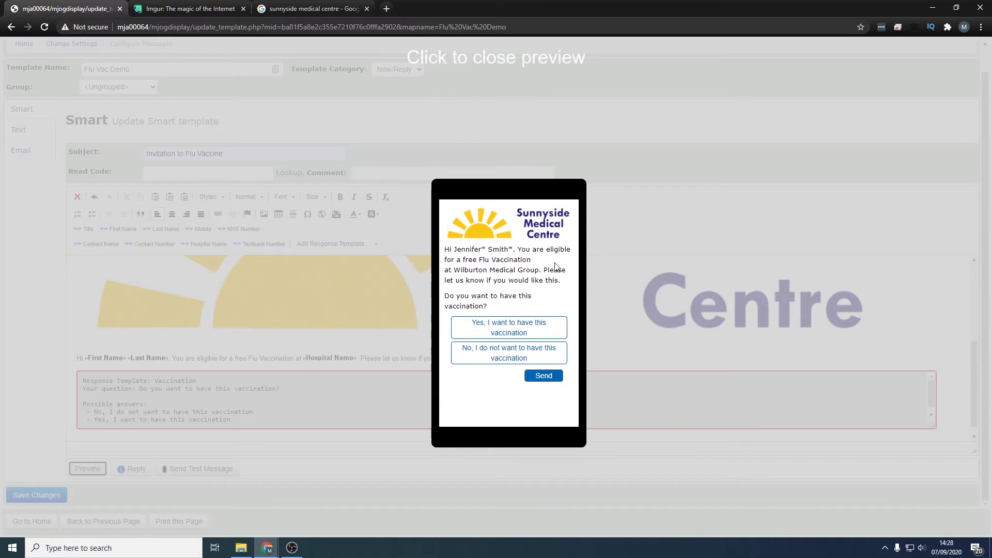
pyautogui.moveTo(464, 270); pyautogui.dragTo(482, 270)
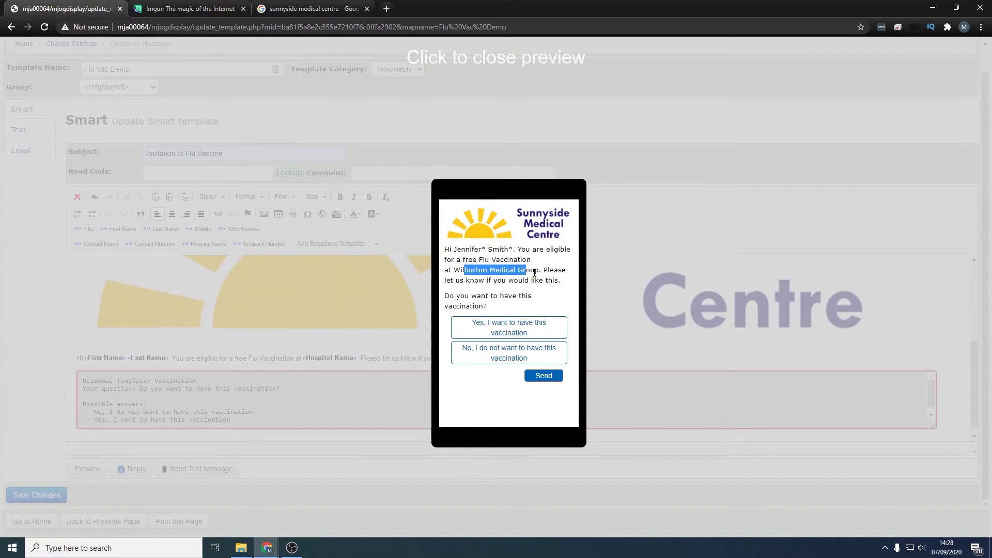
pyautogui.click(552, 277)
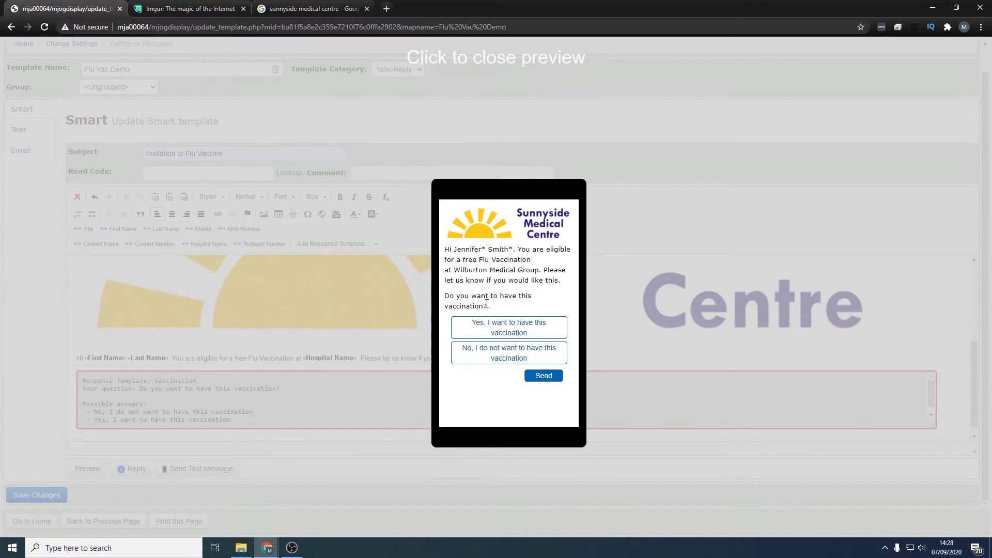
pyautogui.click(515, 336)
# Close the preview and send a test of the Flu Vac Demo message to the phone
pyautogui.click(637, 380)
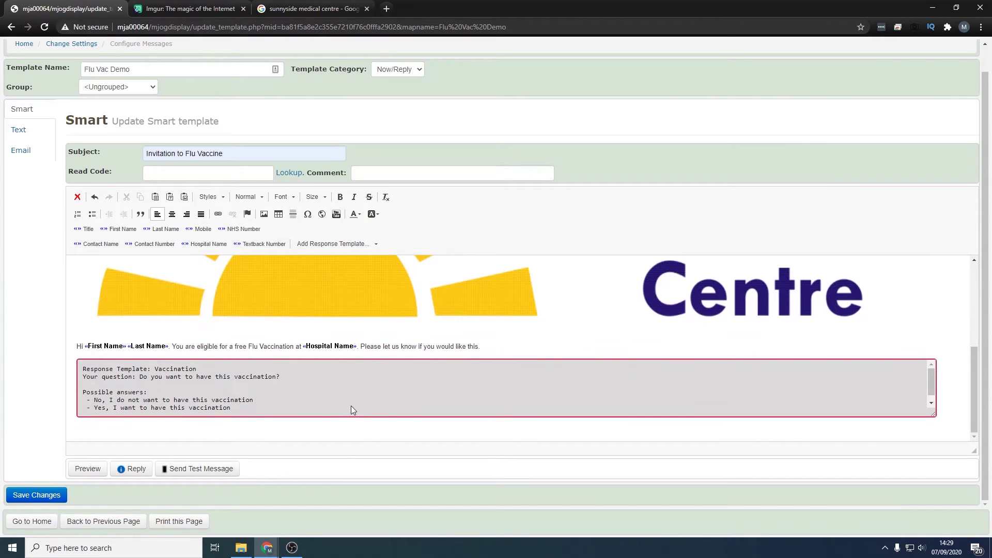
pyautogui.click(219, 476)
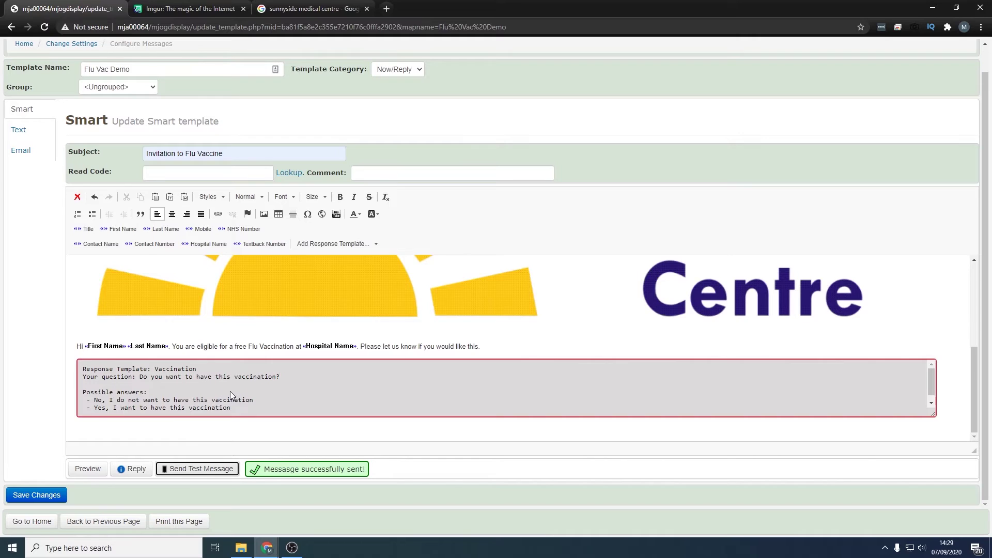
pyautogui.scroll(3, 230, 392)
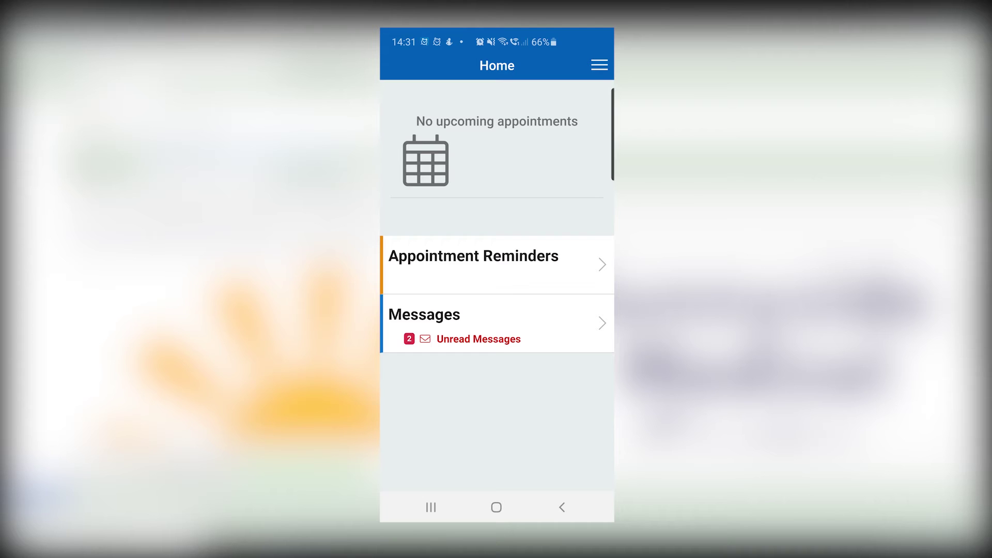
# On the phone, open the latest Invitation to Flu Vaccine message and send a Yes reply
pyautogui.click(496, 322)
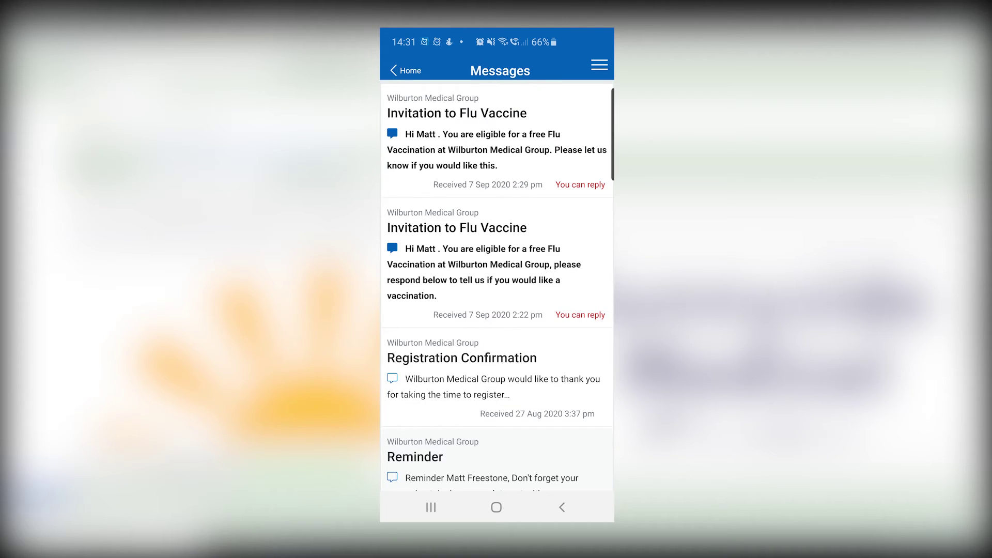
pyautogui.click(496, 149)
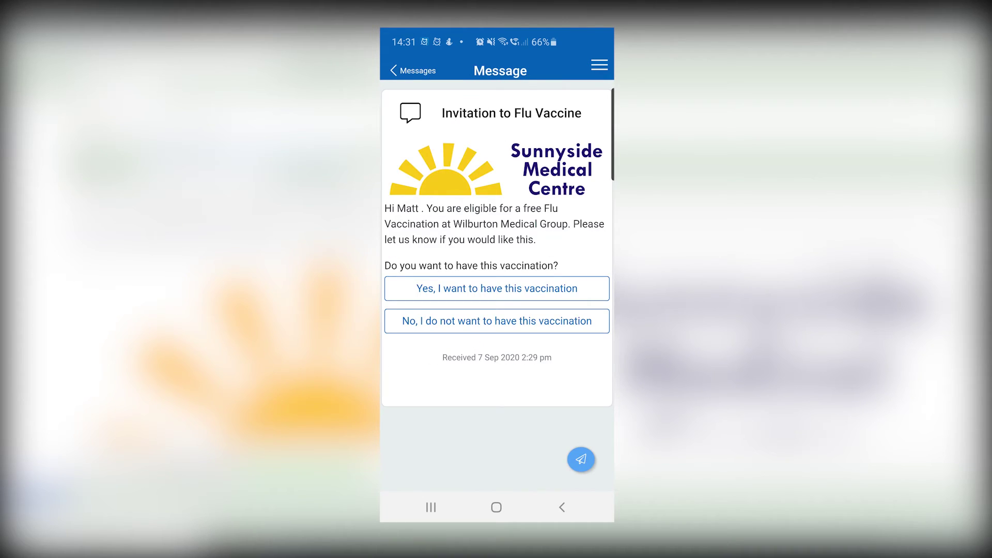
pyautogui.click(496, 288)
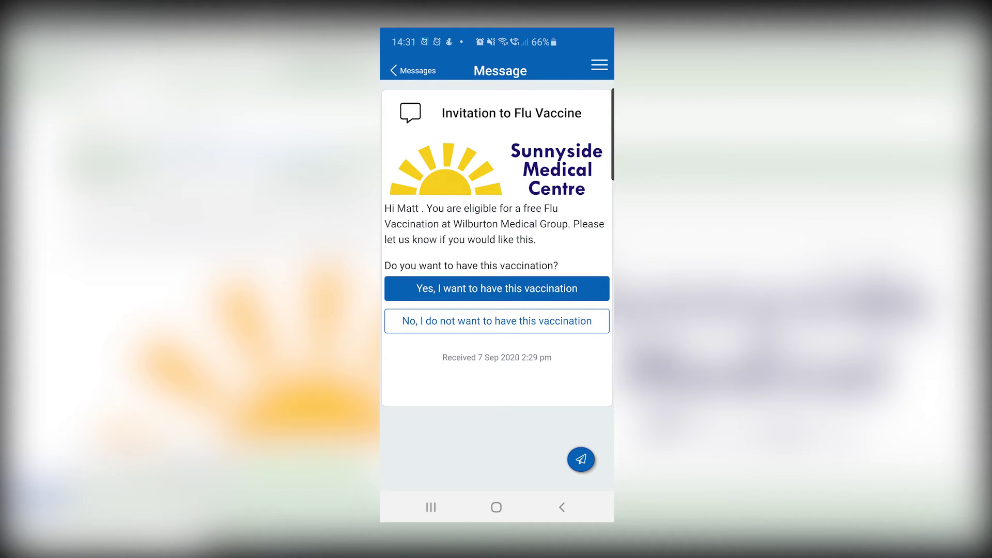
pyautogui.click(497, 321)
pyautogui.click(497, 289)
pyautogui.click(580, 458)
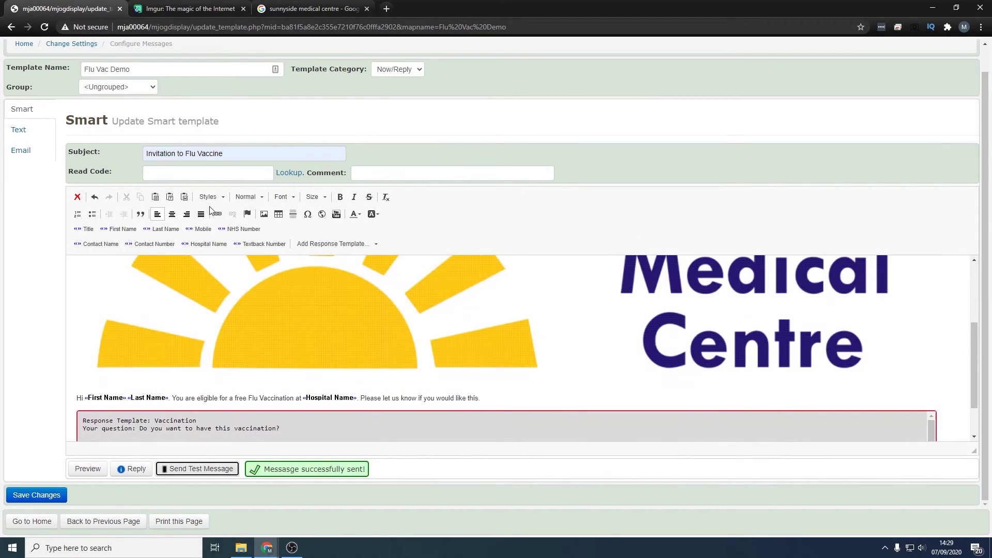
# Save the template, then preview Flu Vac Demo from the Configure Messages list
pyautogui.click(156, 177)
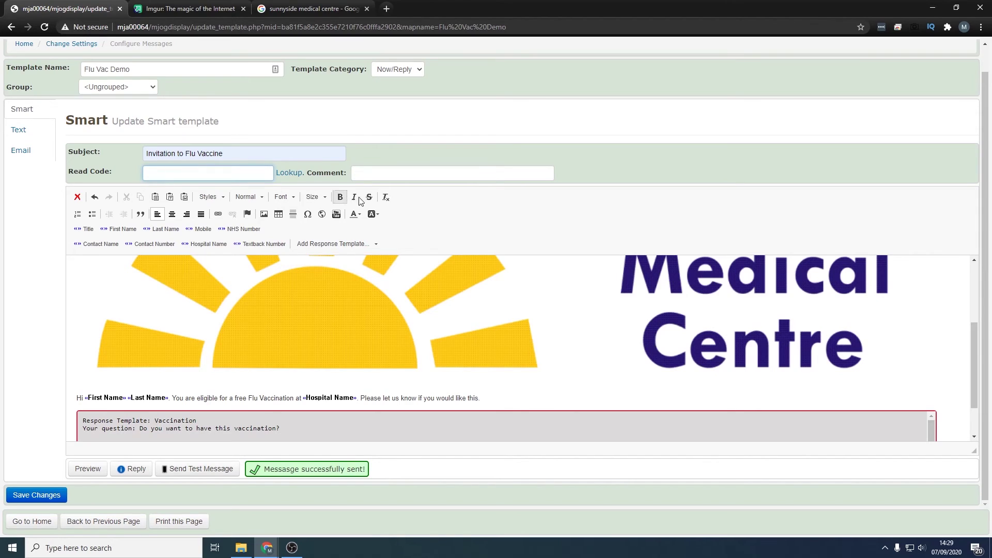
pyautogui.click(367, 176)
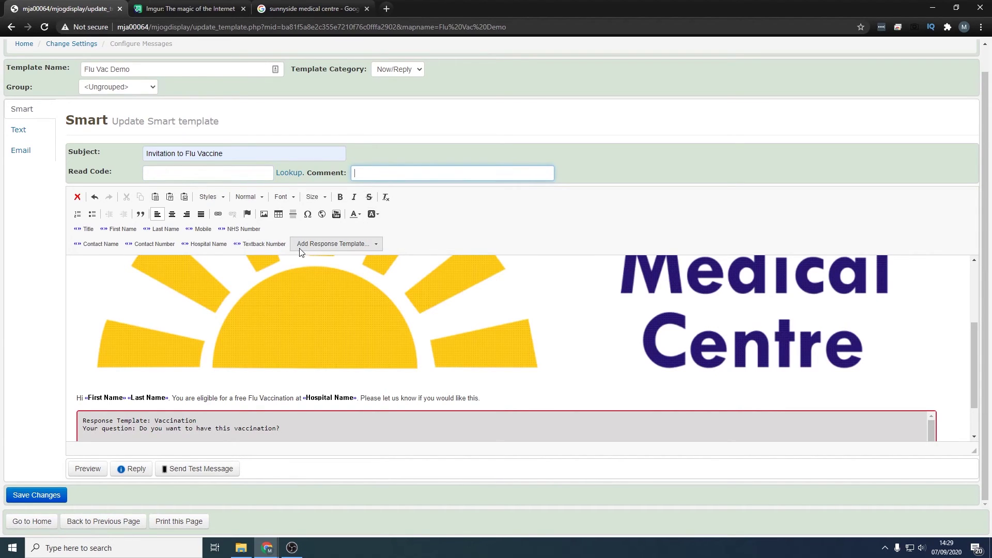
pyautogui.click(55, 494)
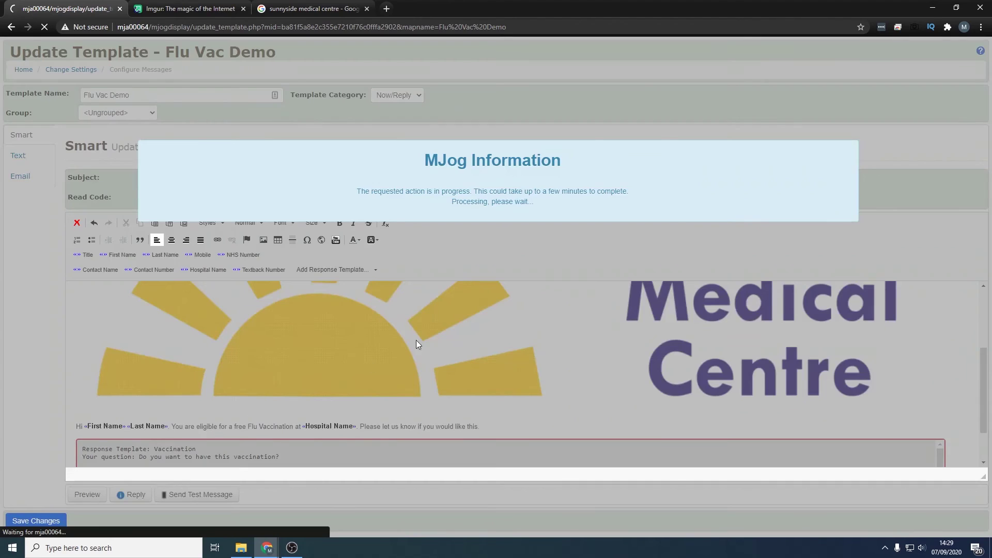
pyautogui.scroll(-1, 529, 383)
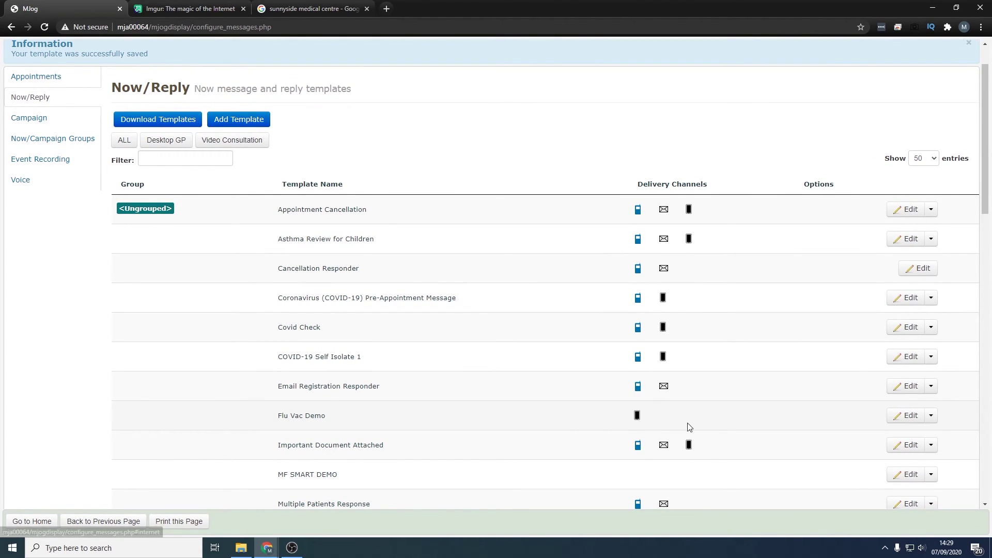
pyautogui.click(637, 415)
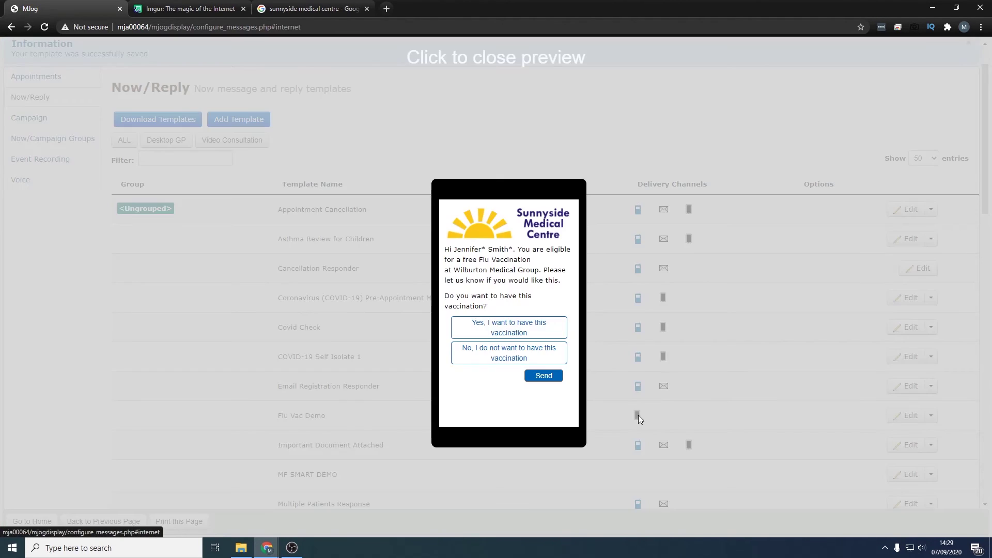
pyautogui.click(773, 418)
pyautogui.scroll(1, 790, 424)
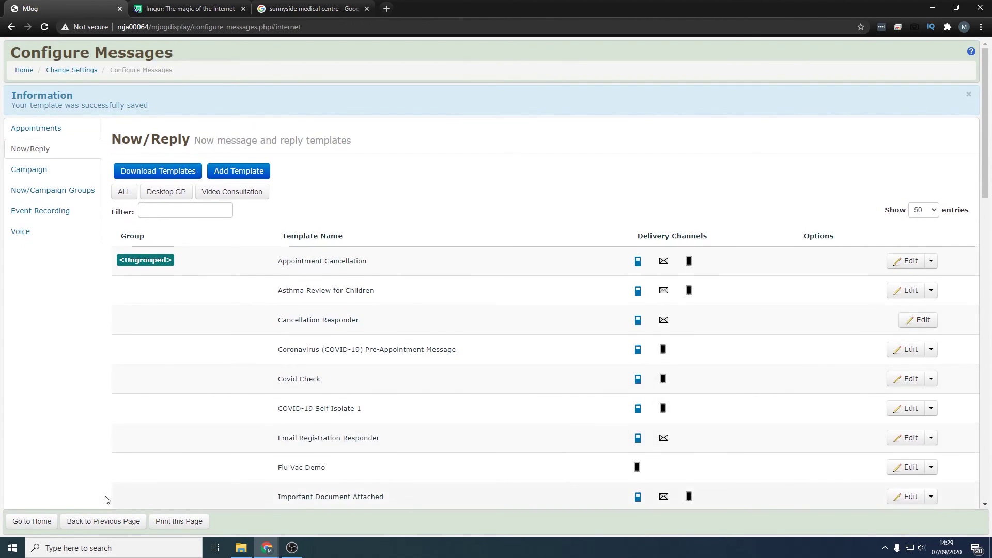
# From the MJog home page, start a patient communication using the Flu Vac Demo template
pyautogui.click(47, 523)
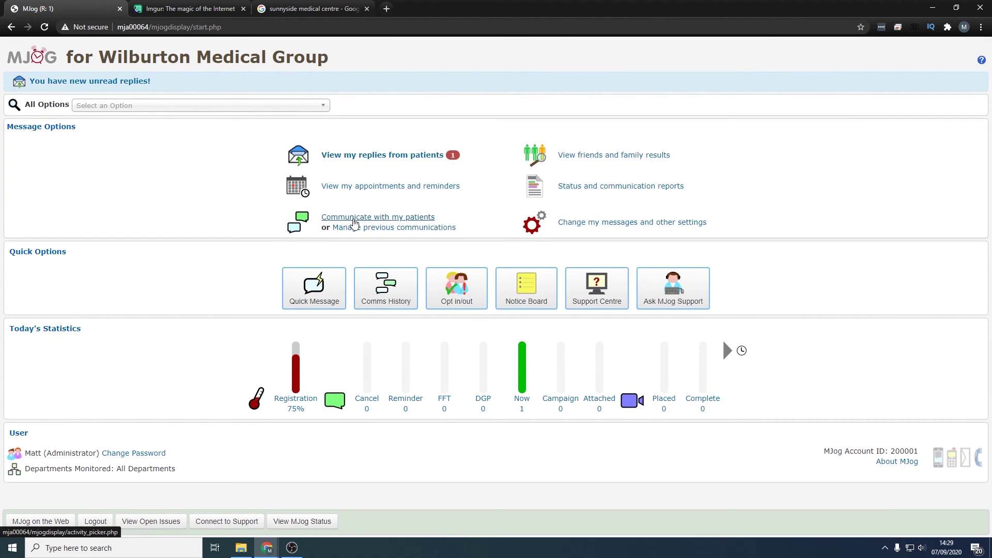
pyautogui.click(357, 221)
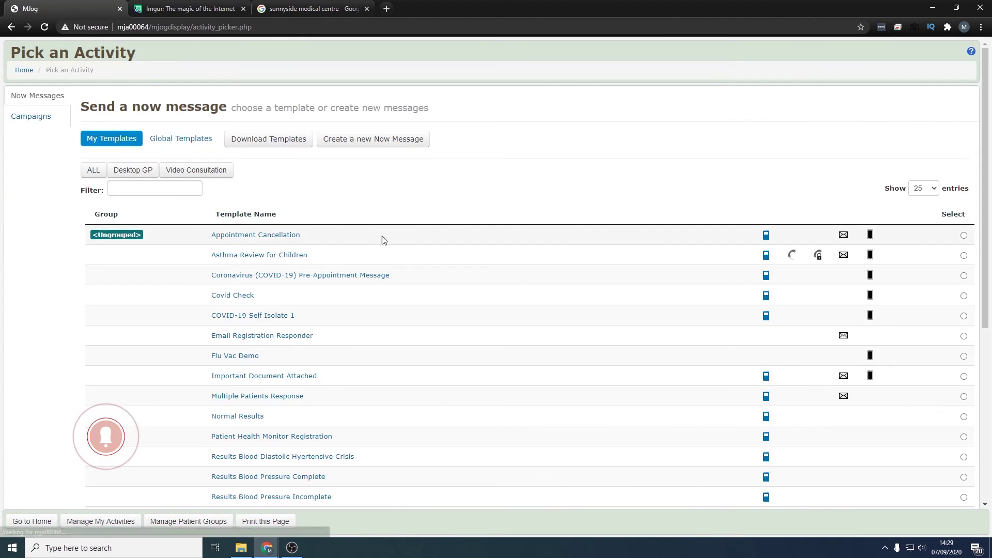
pyautogui.scroll(-3, 331, 269)
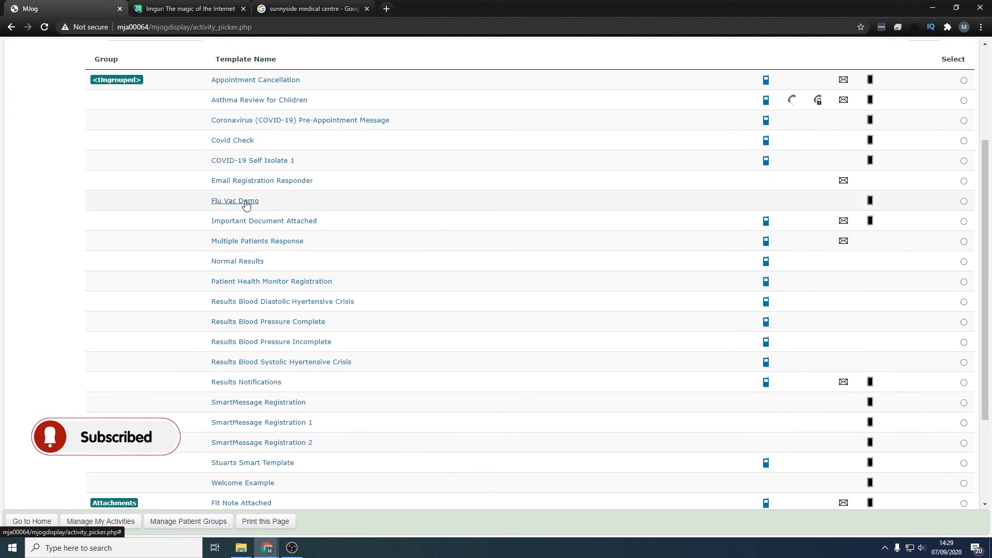
pyautogui.click(244, 201)
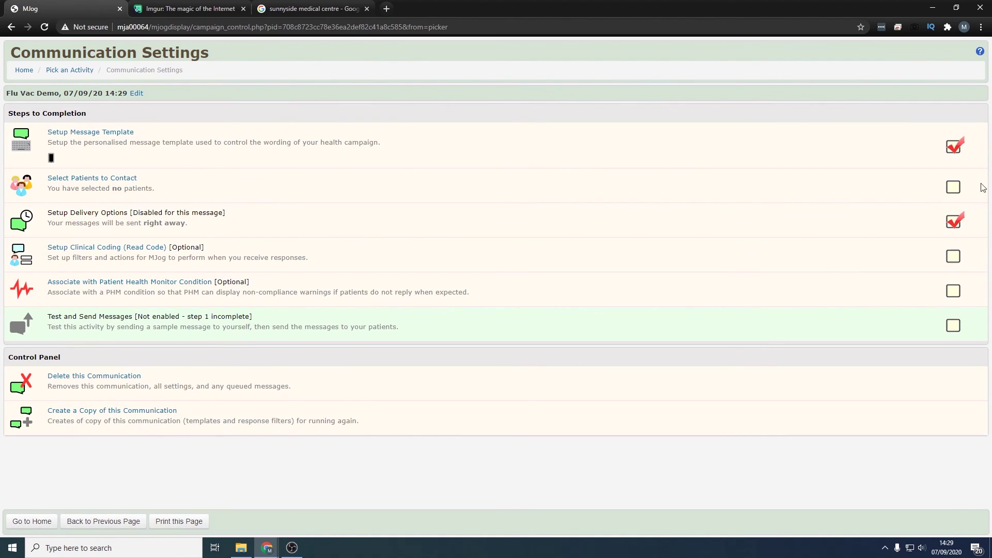